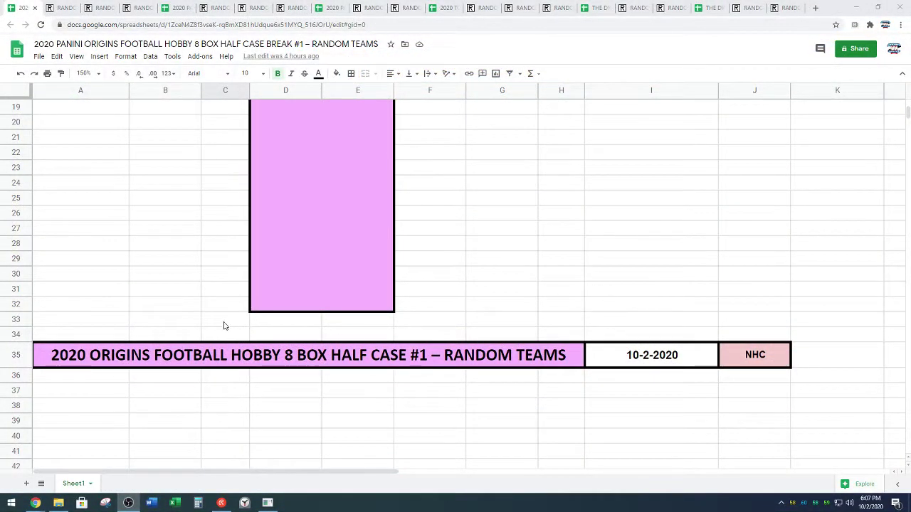
Copy the 23 participant names listed under SPOTS, cells A51 to A73.
scroll(224, 326, "up", 6)
scroll(223, 317, "down", 5)
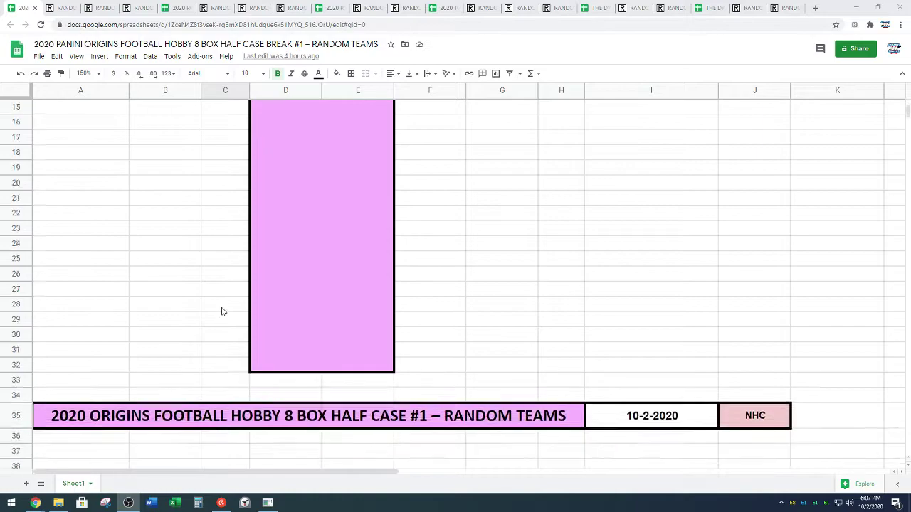
scroll(222, 306, "down", 5)
scroll(224, 298, "down", 6)
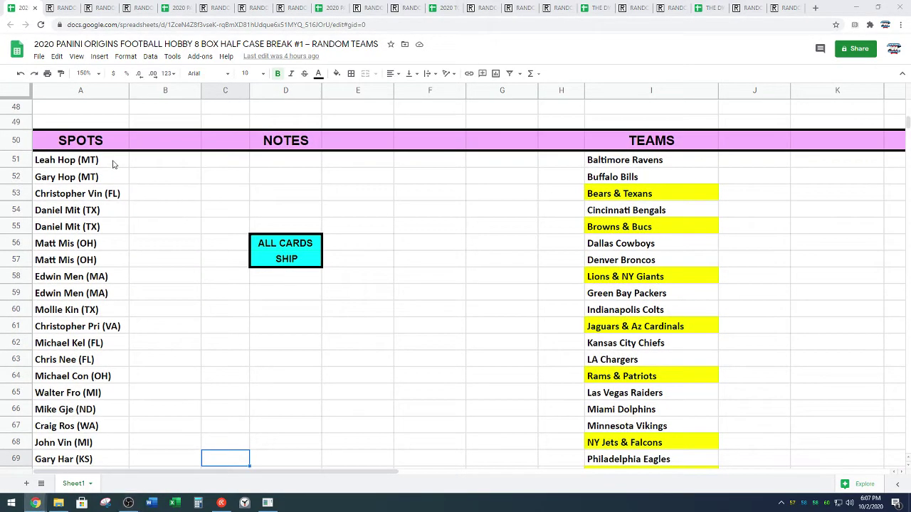
left_click_drag(112, 163, 130, 258)
scroll(365, 234, "up", 3)
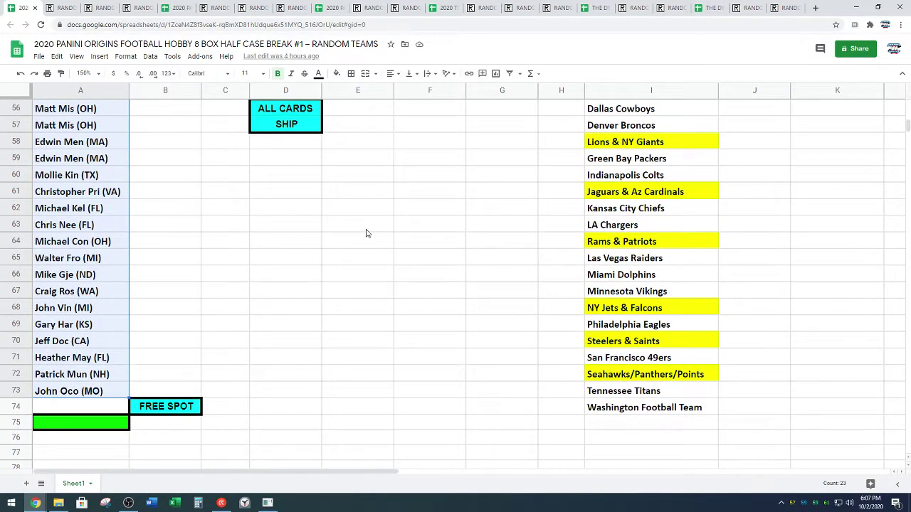
scroll(350, 229, "up", 3)
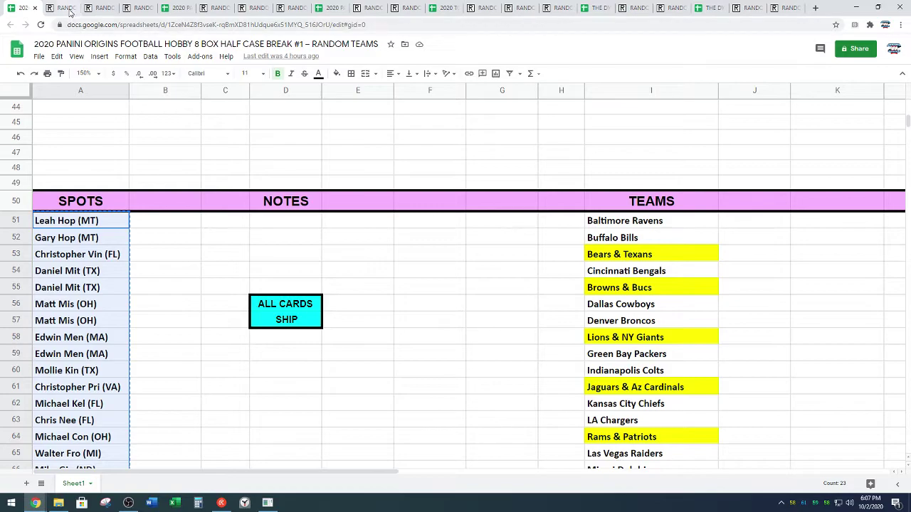
Switch to the first RANDOM.ORG List Randomizer page and paste the copied names as its list items.
left_click(62, 7)
scroll(128, 203, "down", 3)
right_click(181, 211)
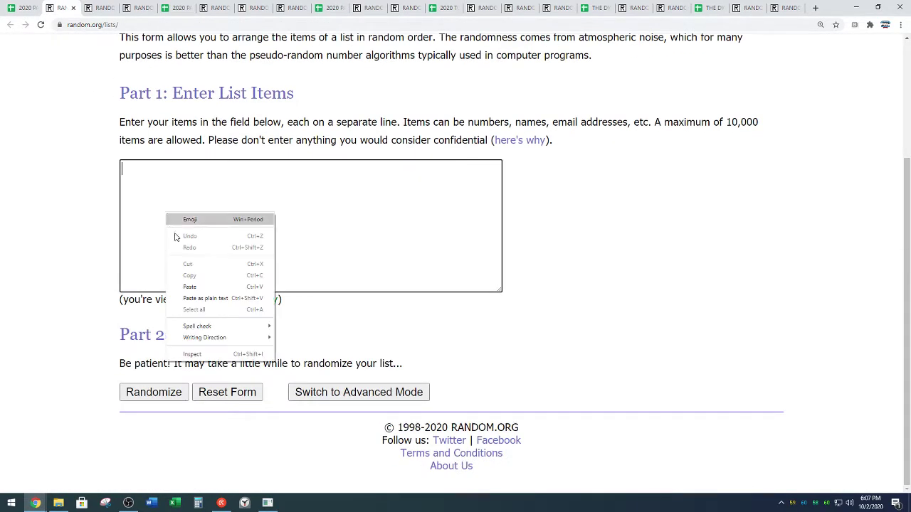
left_click(188, 287)
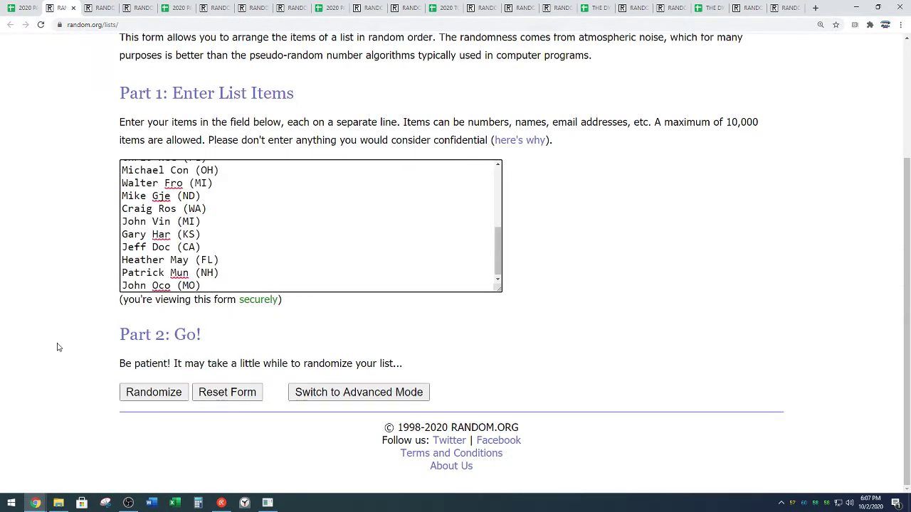
Randomize the 23-name list nine times and check the randomization count and the first-ranked name.
left_click(134, 393)
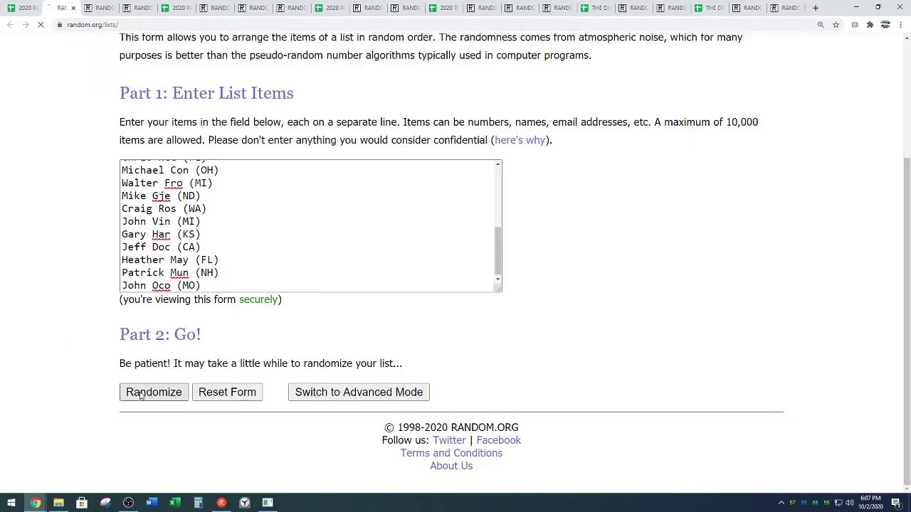
left_click(141, 392)
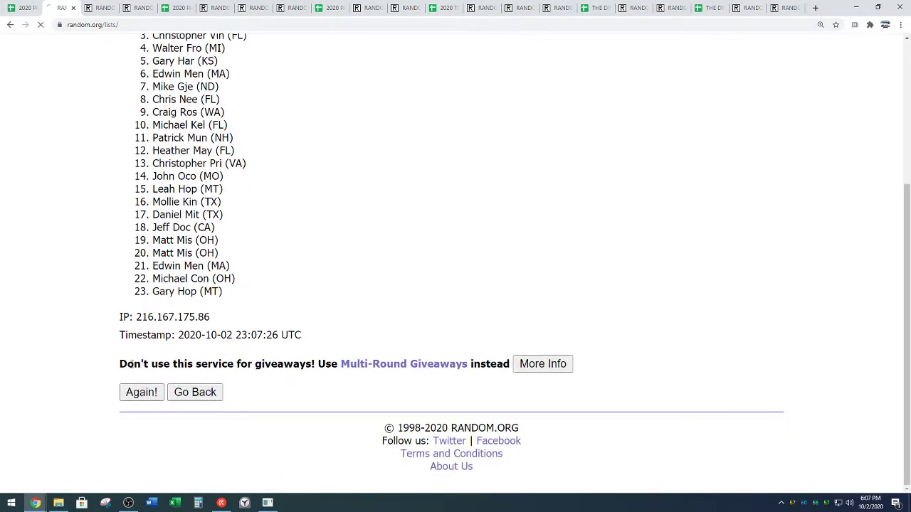
left_click(146, 399)
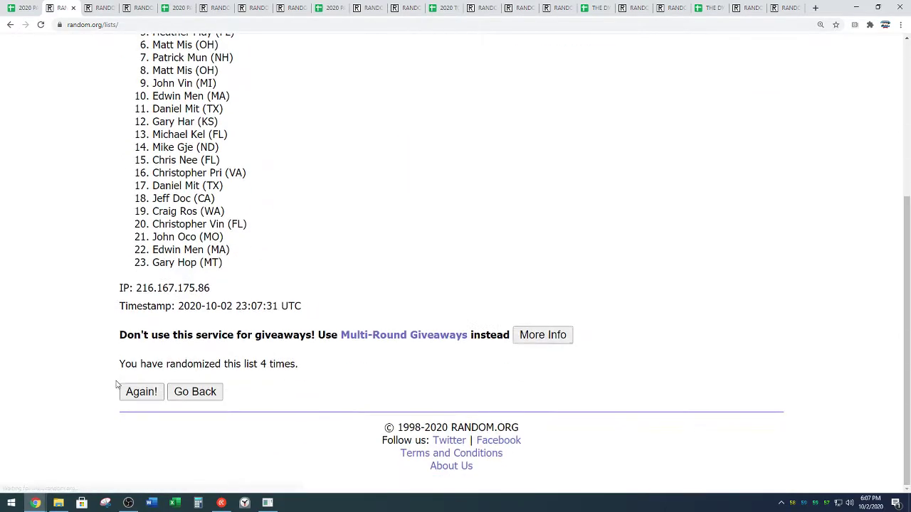
left_click(127, 387)
left_click(127, 387)
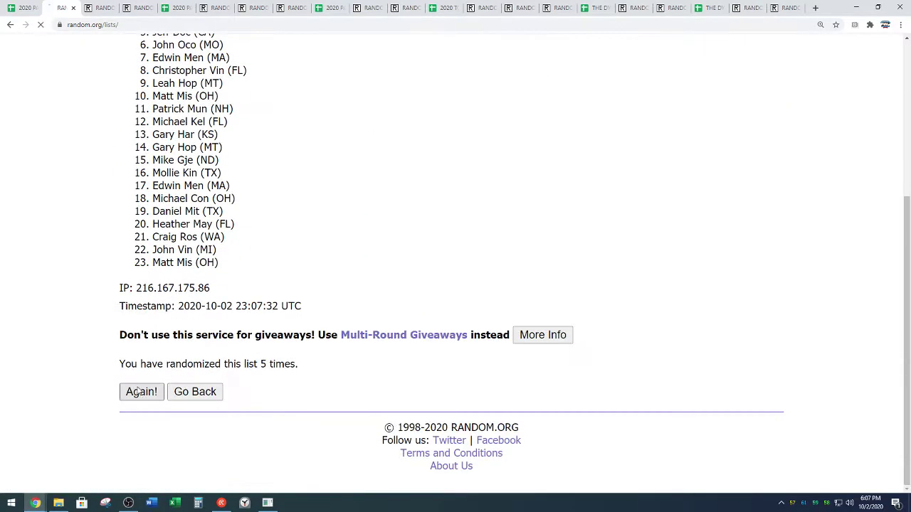
left_click(133, 386)
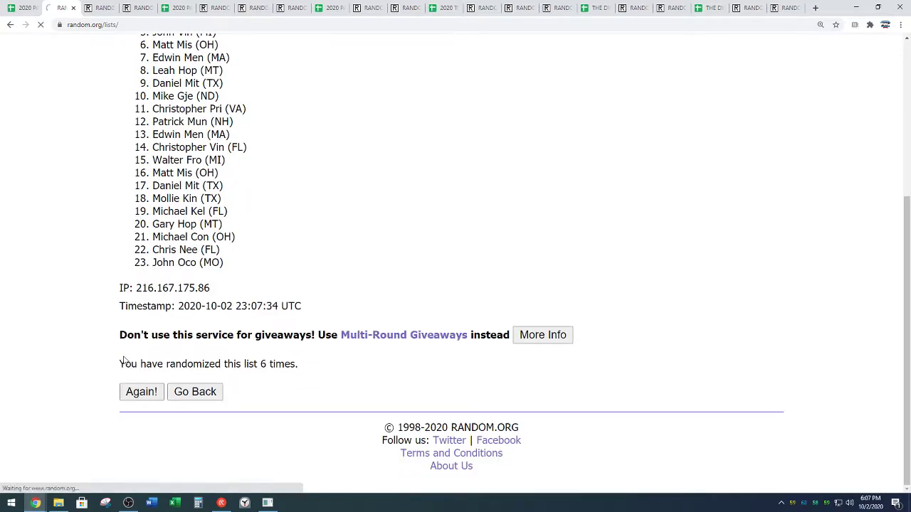
left_click(134, 386)
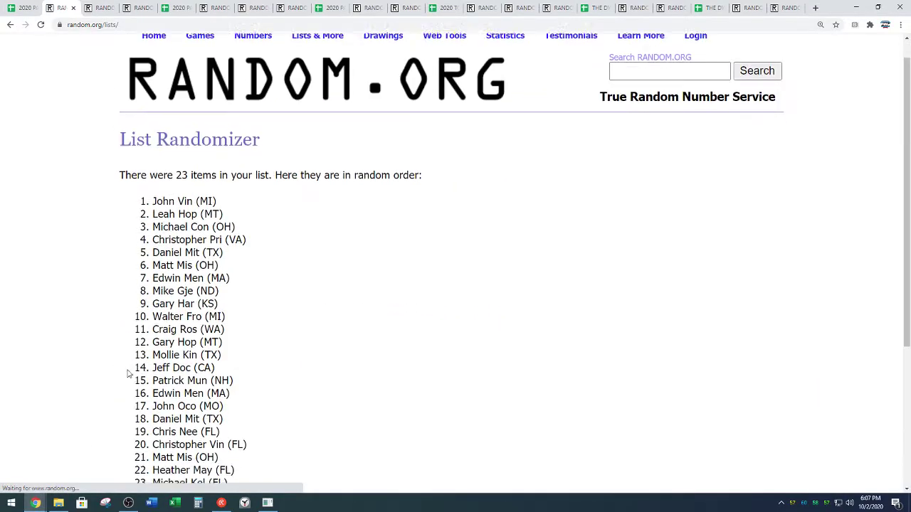
left_click(142, 396)
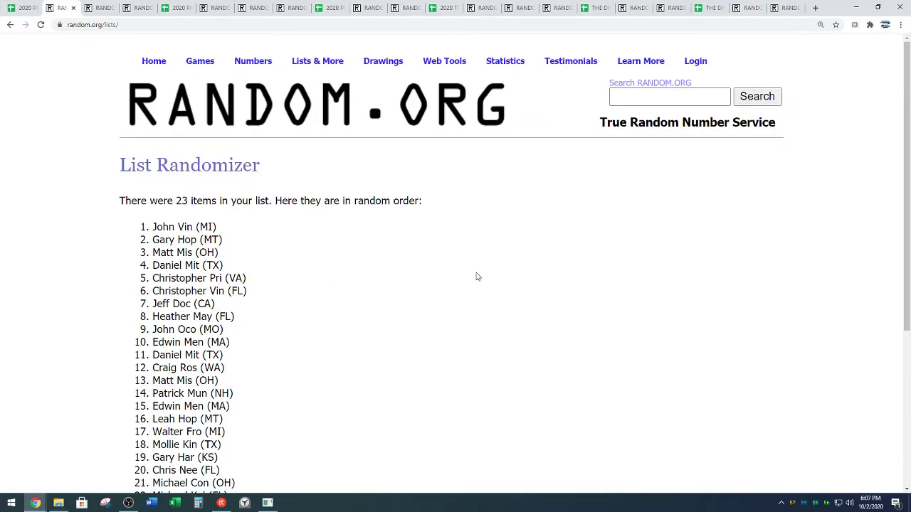
scroll(476, 276, "down", 3)
left_click_drag(260, 372, 298, 370)
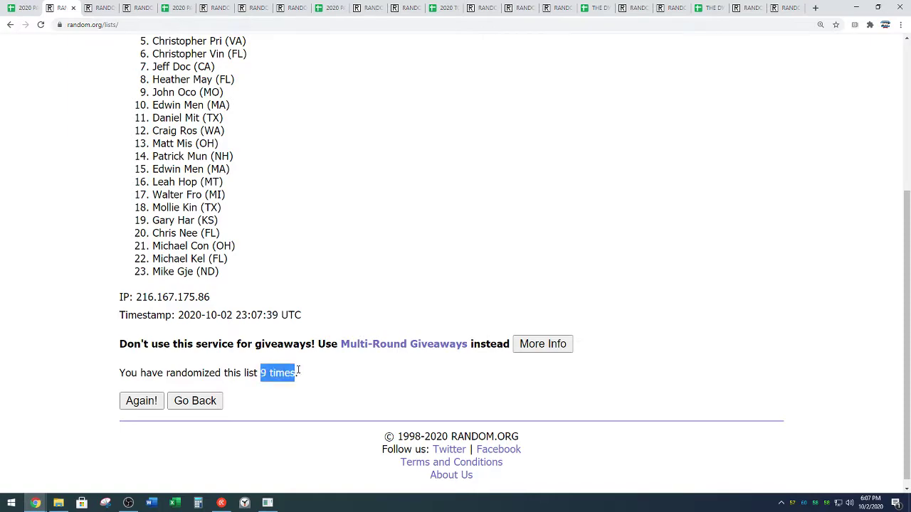
left_click(324, 304)
scroll(389, 309, "up", 2)
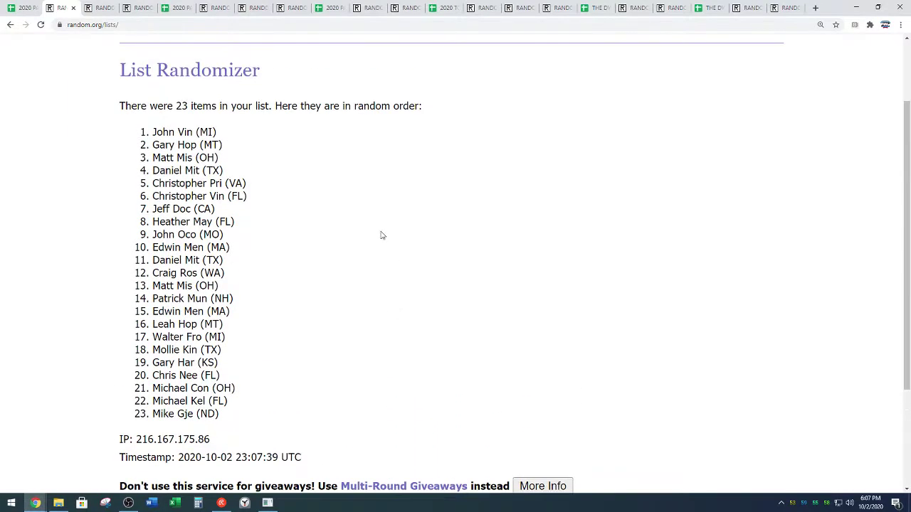
In the spreadsheet, copy the first-ranked participant's name from the SPOTS column into cell A74 beside FREE SPOT.
left_click(23, 8)
left_click(213, 269)
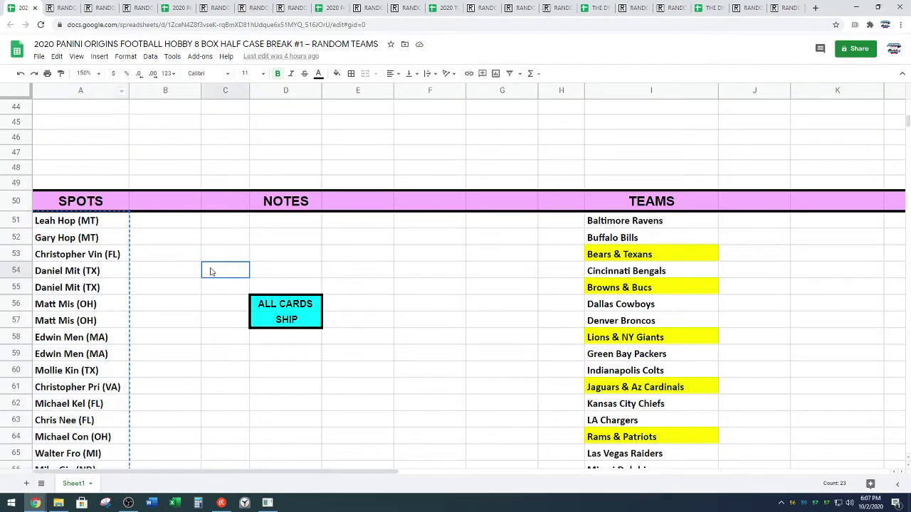
scroll(227, 306, "down", 3)
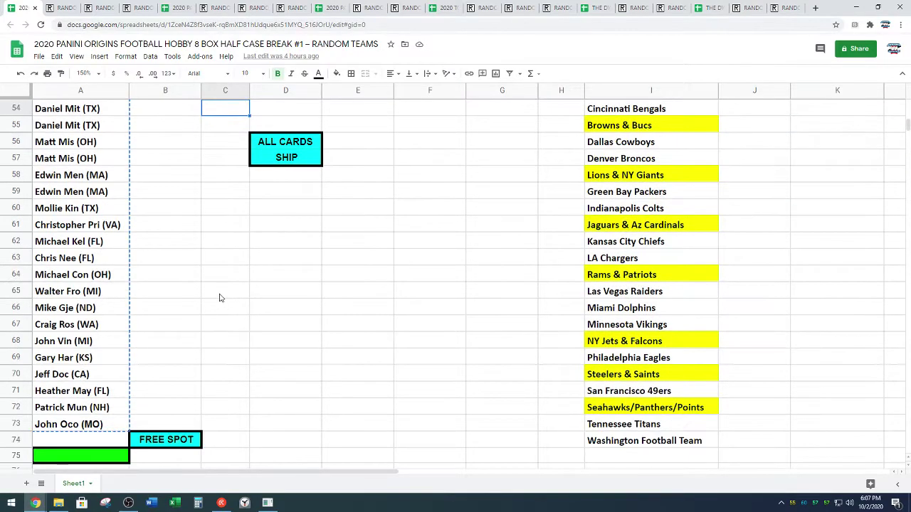
left_click(118, 343)
key("ctrl+c")
scroll(204, 330, "down", 3)
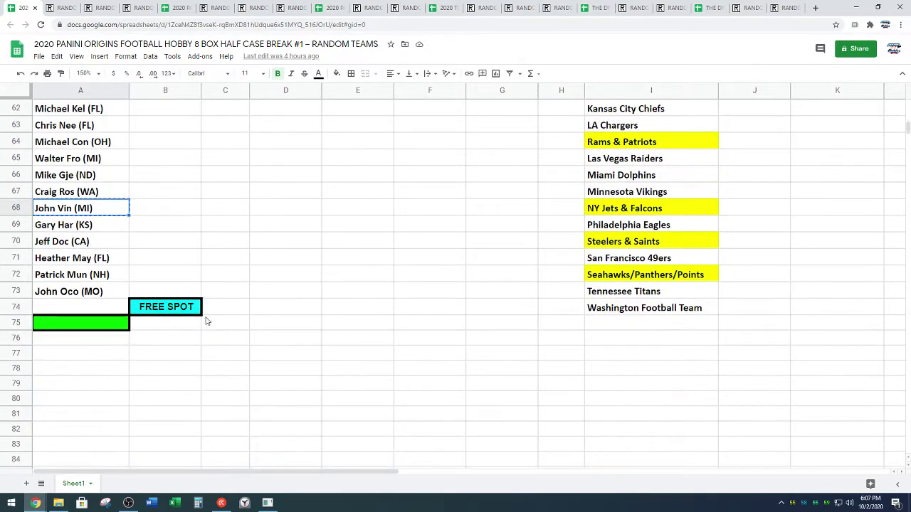
left_click(104, 311)
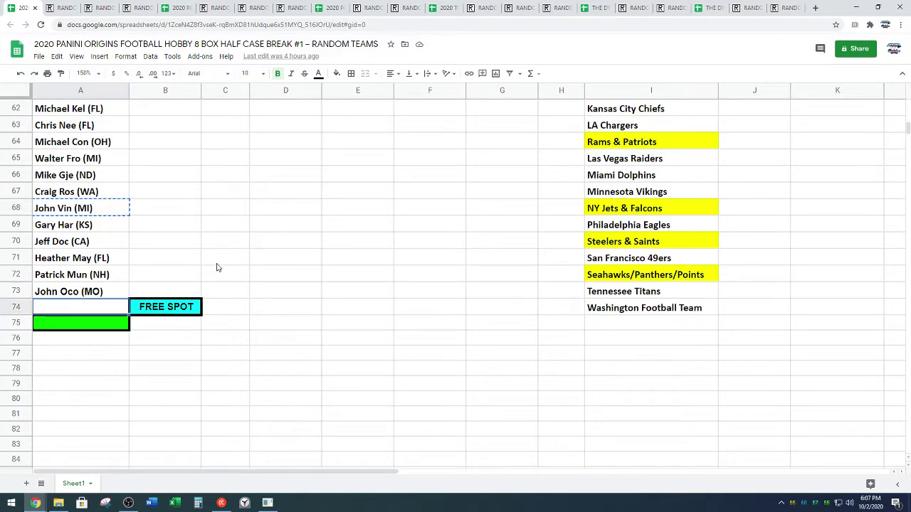
key("ctrl+v")
left_click(240, 261)
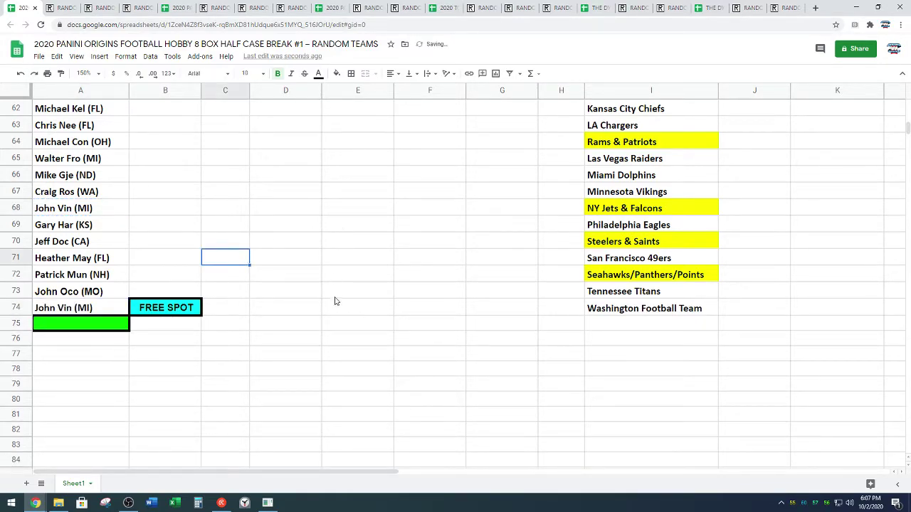
Copy the complete SPOTS list including the free spot, cells A51 to A74.
scroll(336, 301, "up", 2)
scroll(340, 285, "up", 2)
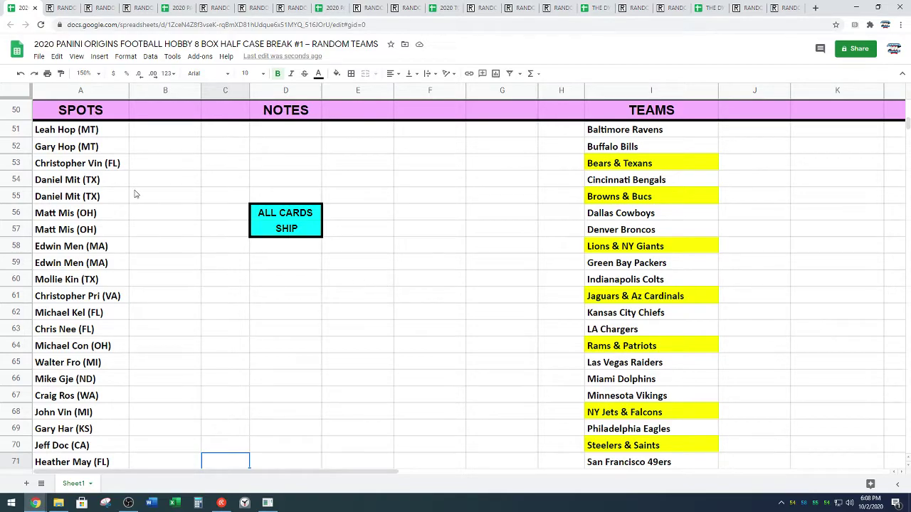
left_click_drag(105, 134, 91, 377)
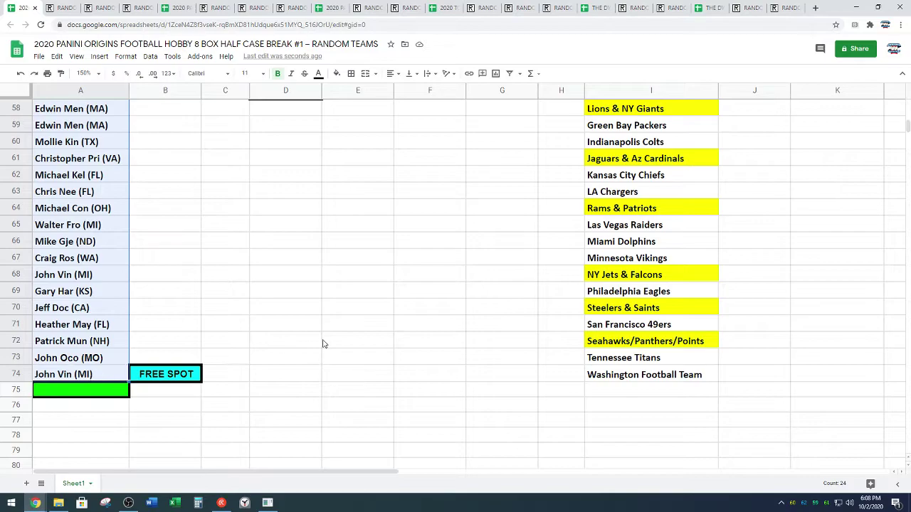
key("ctrl+c")
scroll(326, 339, "up", 4)
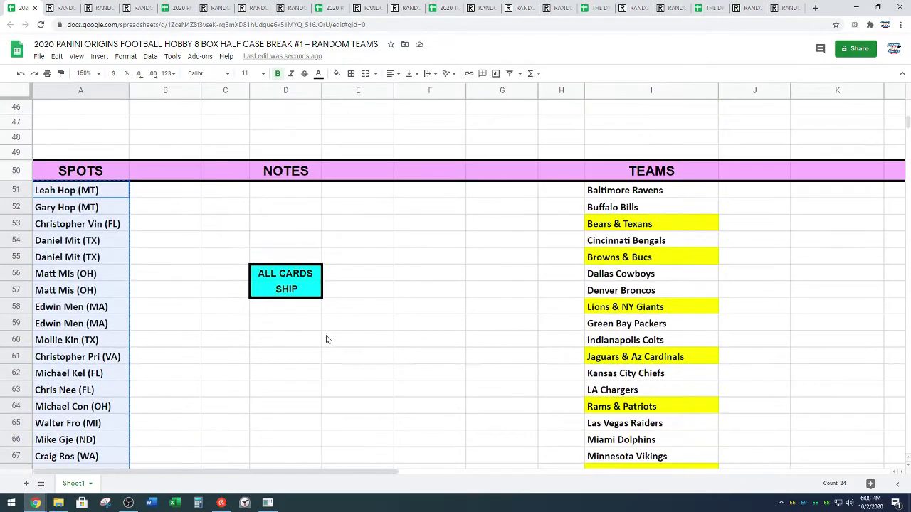
Switch to the second, empty RANDOM.ORG List Randomizer page and paste the 24 names as its list items.
left_click(100, 8)
scroll(78, 284, "down", 3)
left_click(161, 224)
right_click(161, 225)
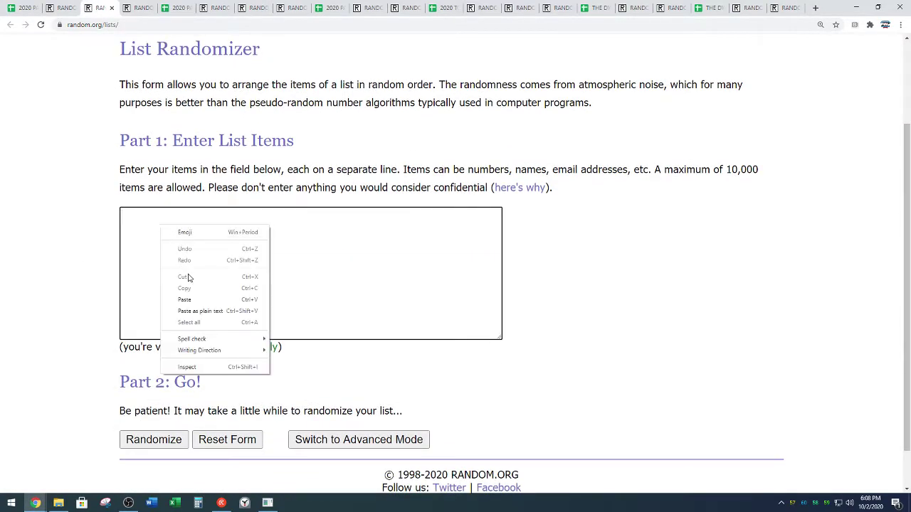
left_click(189, 298)
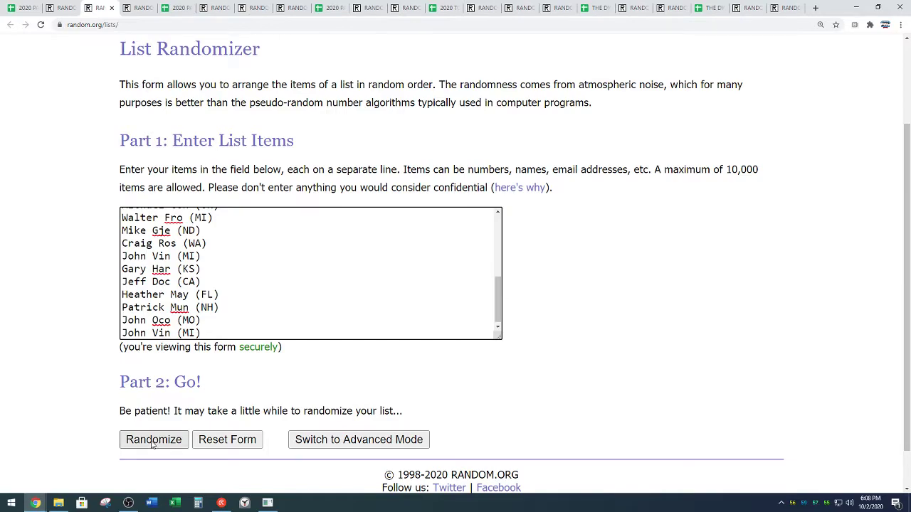
Randomize the 24-name list nine times.
left_click(152, 441)
scroll(114, 405, "down", 2)
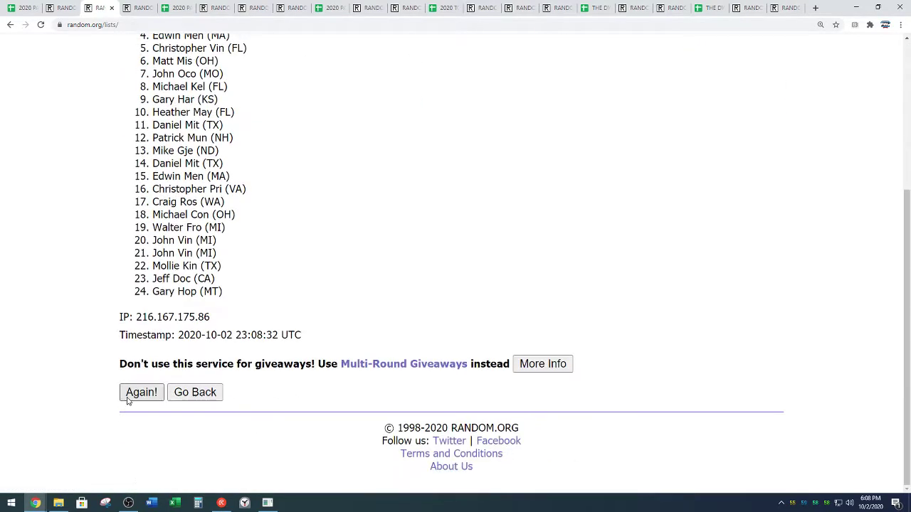
left_click(127, 400)
scroll(107, 363, "down", 3)
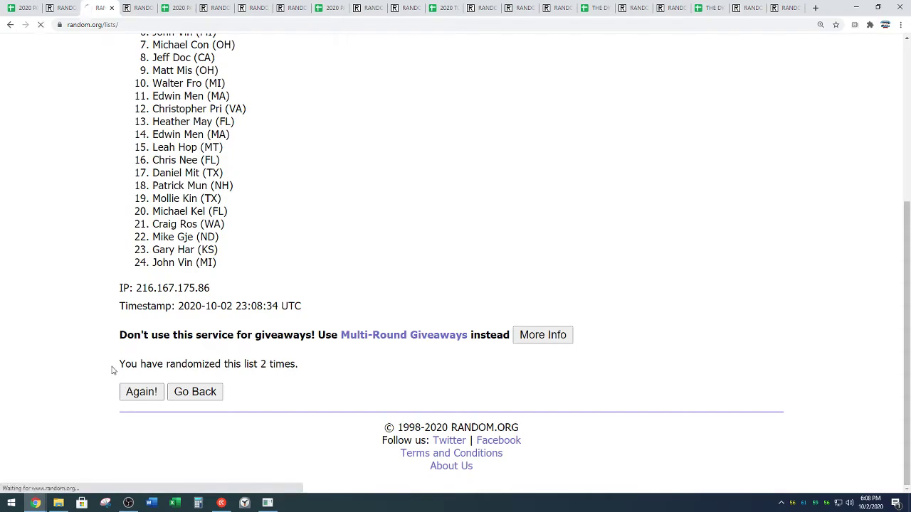
scroll(114, 368, "down", 3)
left_click(143, 392)
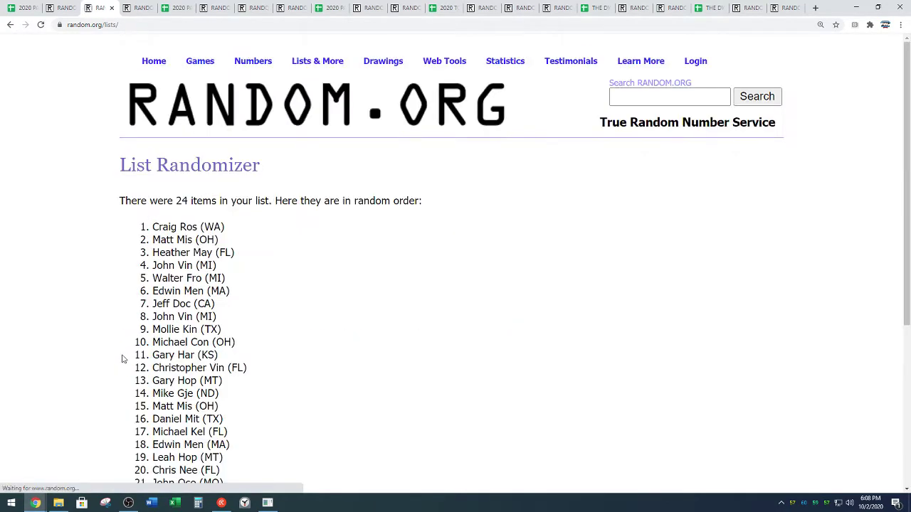
scroll(122, 360, "down", 4)
left_click(137, 391)
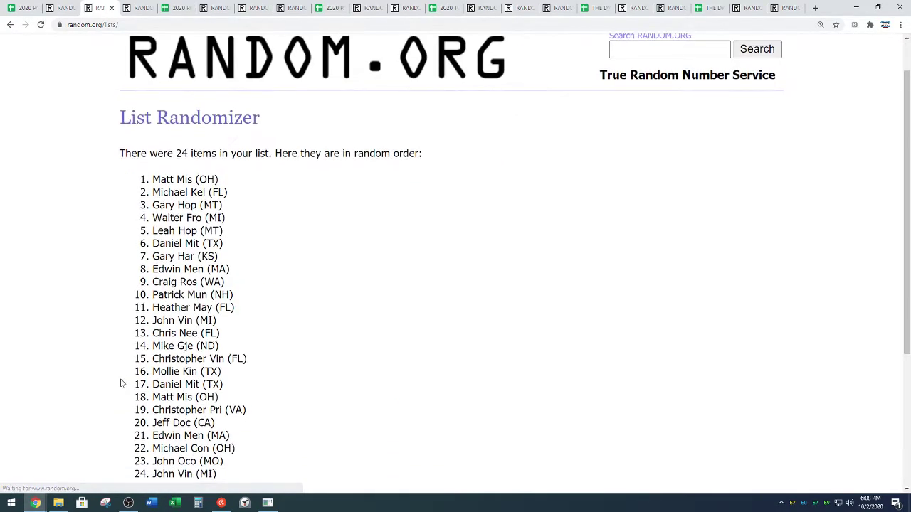
scroll(114, 391, "down", 4)
left_click(134, 392)
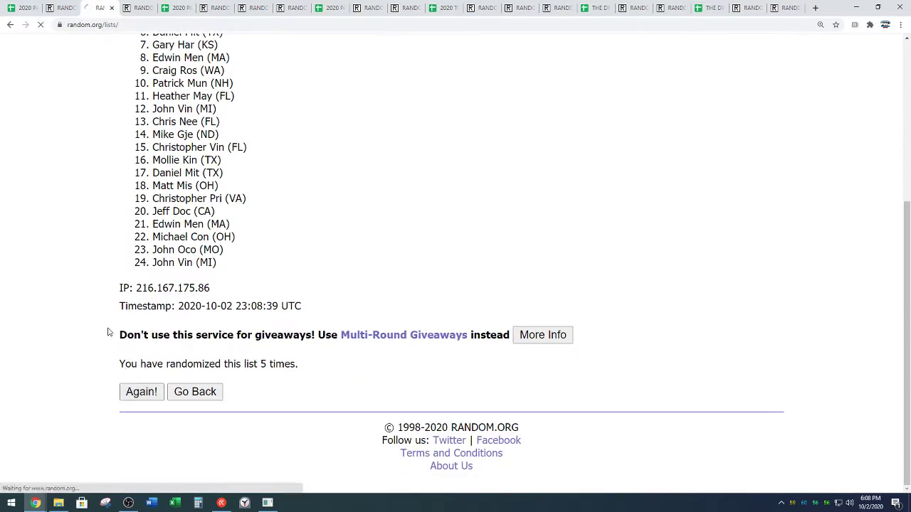
scroll(110, 340, "down", 5)
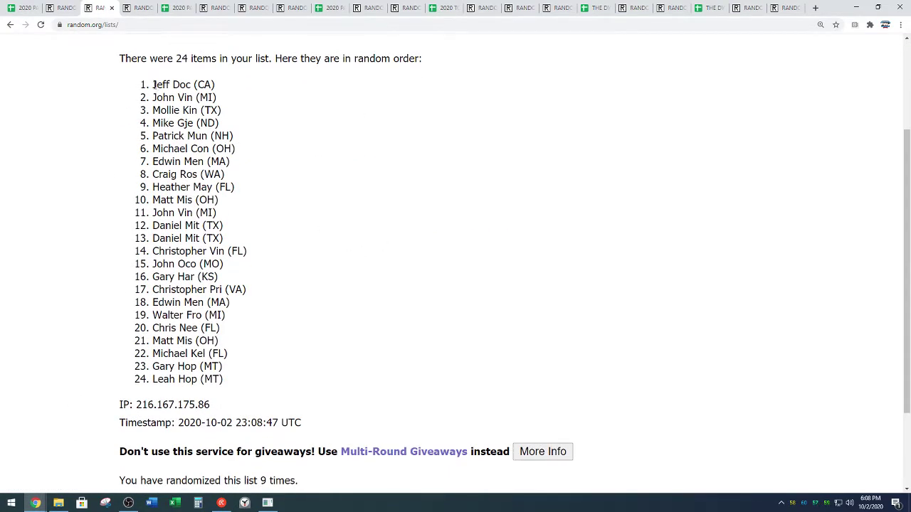
Copy all 24 names from the final randomized list.
left_click_drag(154, 84, 222, 379)
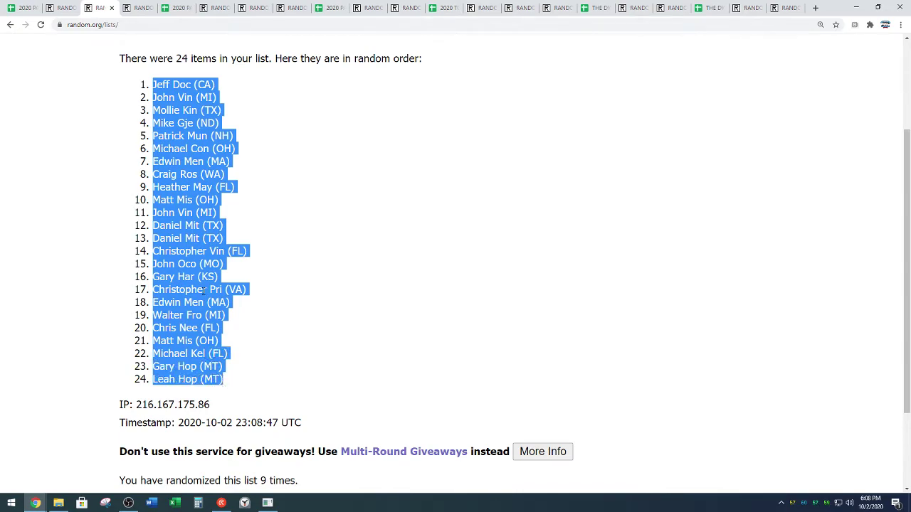
right_click(203, 290)
left_click(206, 282)
left_click(259, 290)
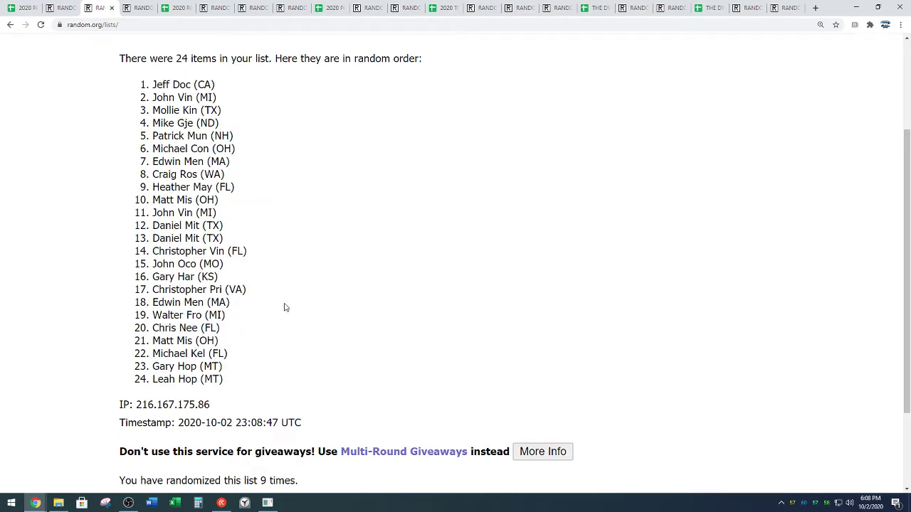
Check how many times the 24-name list was randomized and return to the break spreadsheet.
scroll(285, 307, "down", 2)
left_click_drag(260, 364, 298, 362)
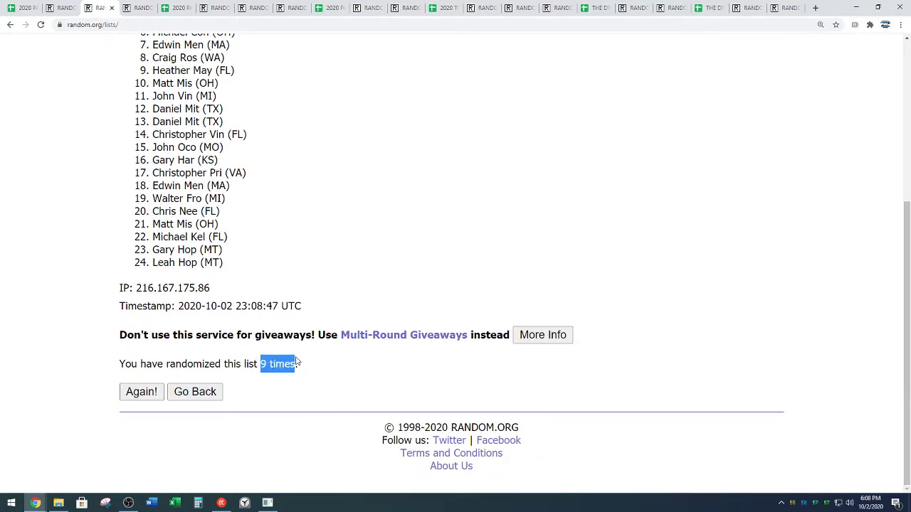
left_click(310, 254)
scroll(316, 228, "up", 3)
left_click(16, 8)
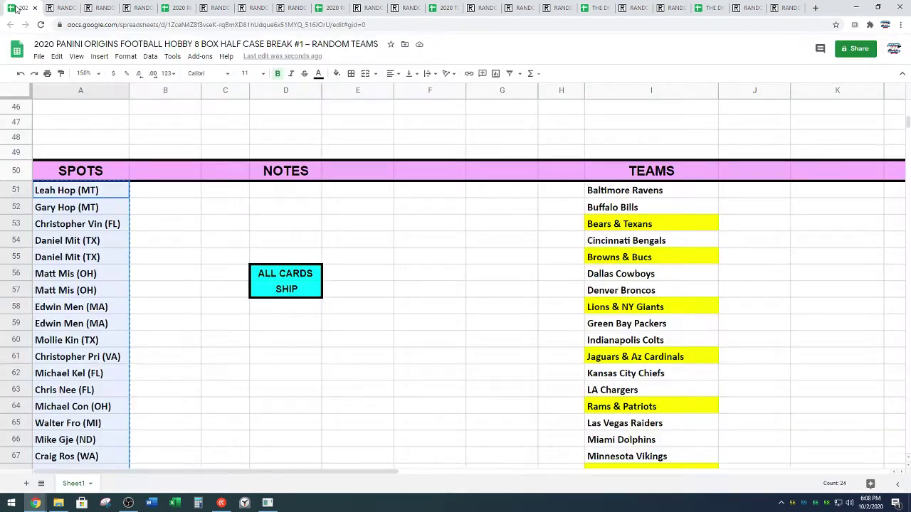
Paste the 24 randomized names into column A of the break spreadsheet, starting at cell A1.
scroll(212, 395, "up", 15)
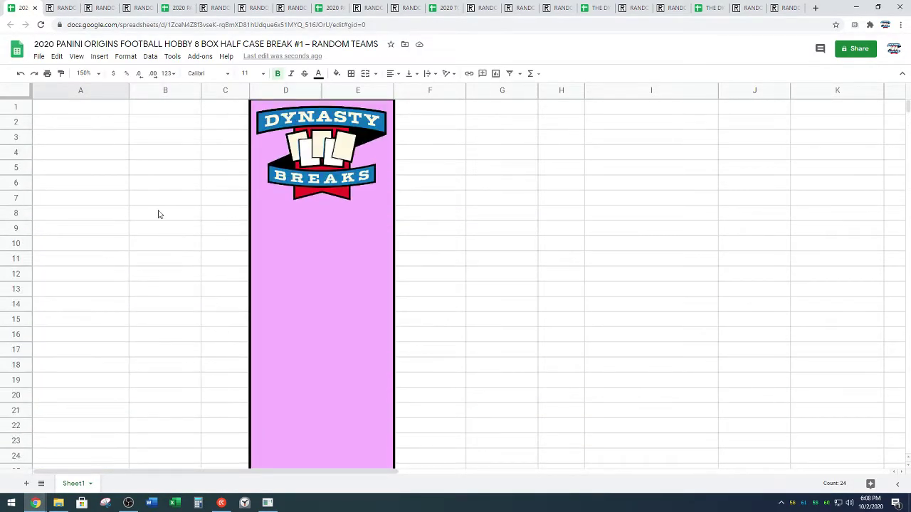
left_click(102, 113)
key("ctrl+v")
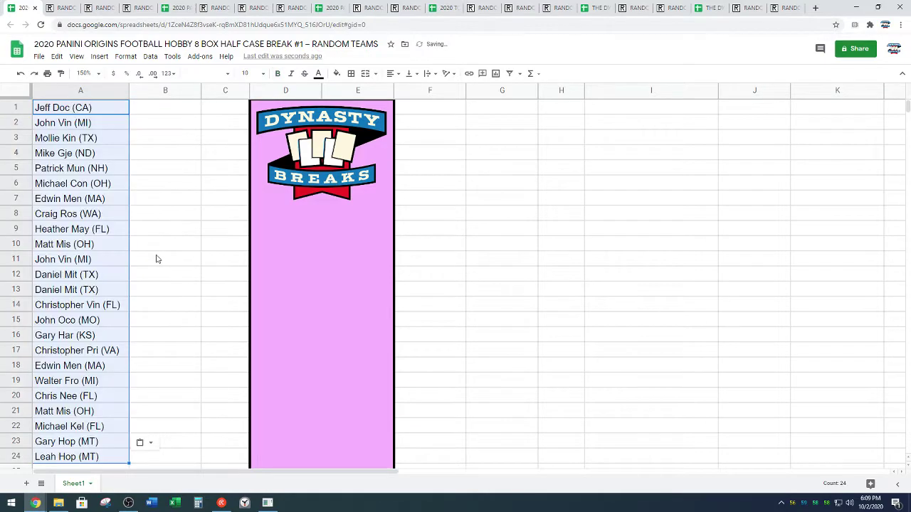
left_click(193, 260)
Move the last 12 names from A13:A24 to column F, starting at F1, and widen column F to fit them.
scroll(191, 287, "down", 2)
scroll(190, 286, "down", 2)
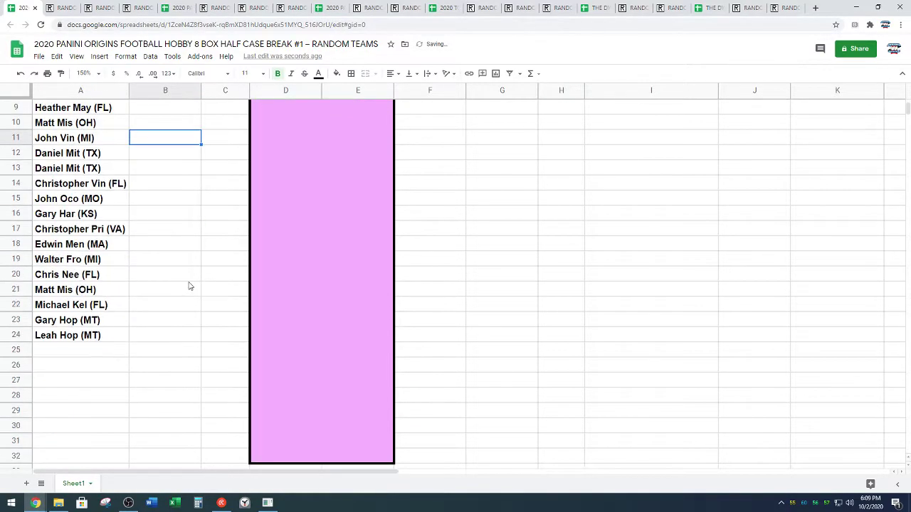
scroll(170, 306, "up", 1)
left_click_drag(124, 365, 91, 204)
key("ctrl+c")
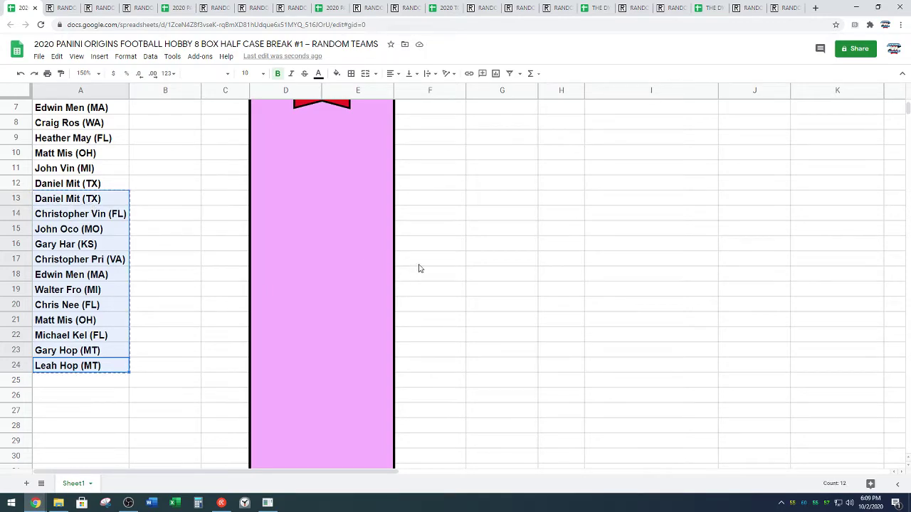
scroll(427, 235, "up", 3)
left_click(445, 108)
key("ctrl+v")
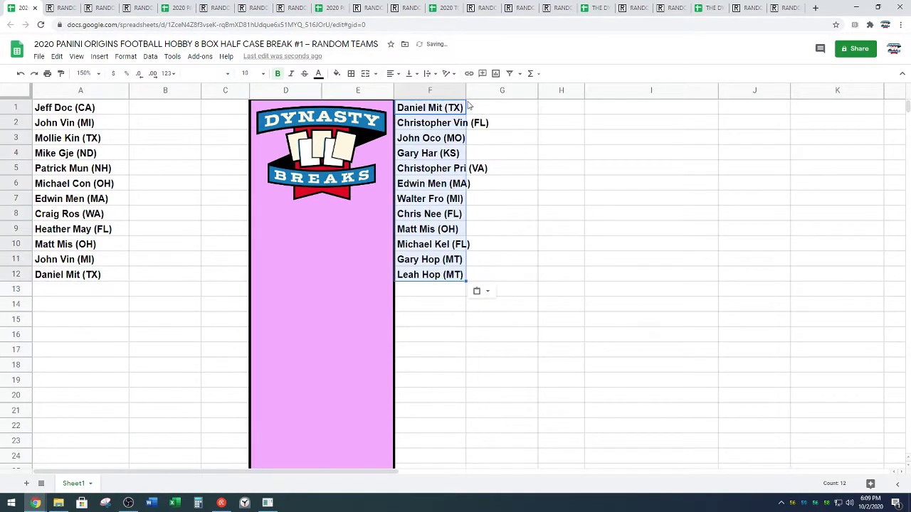
left_click_drag(467, 95, 495, 94)
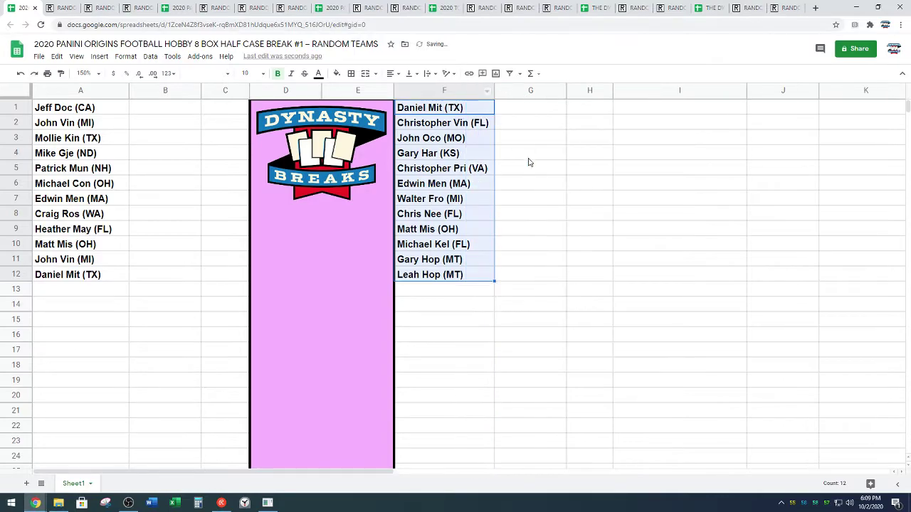
left_click(770, 278)
Copy all 24 entries under the TEAMS heading, from Baltimore Ravens to Washington Football Team.
scroll(740, 380, "down", 8)
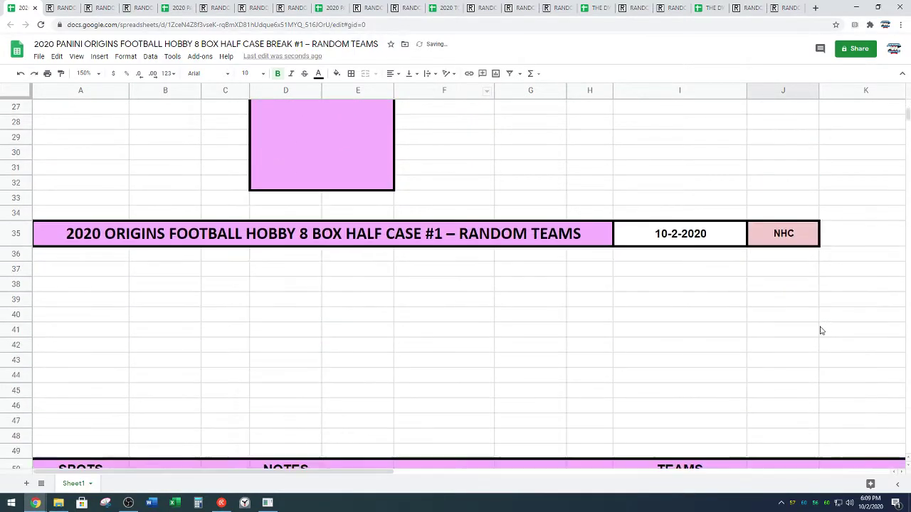
scroll(831, 323, "down", 1)
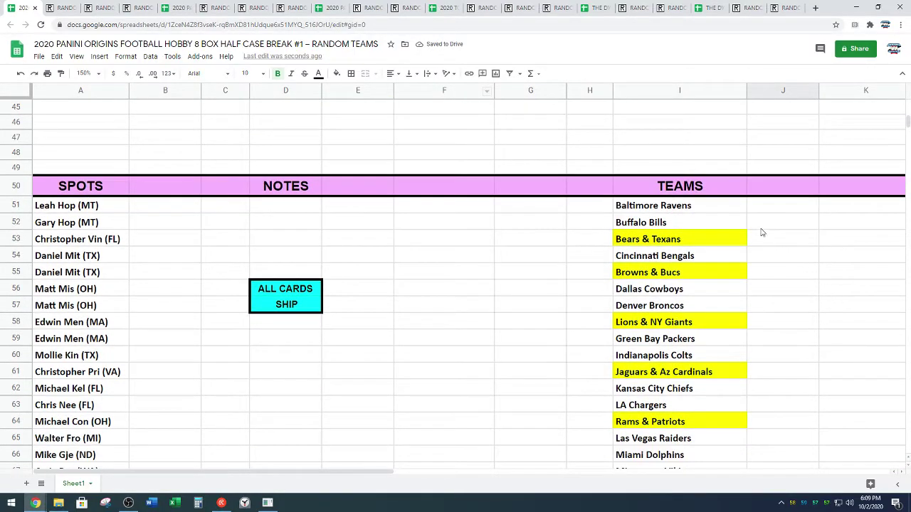
left_click_drag(736, 207, 714, 356)
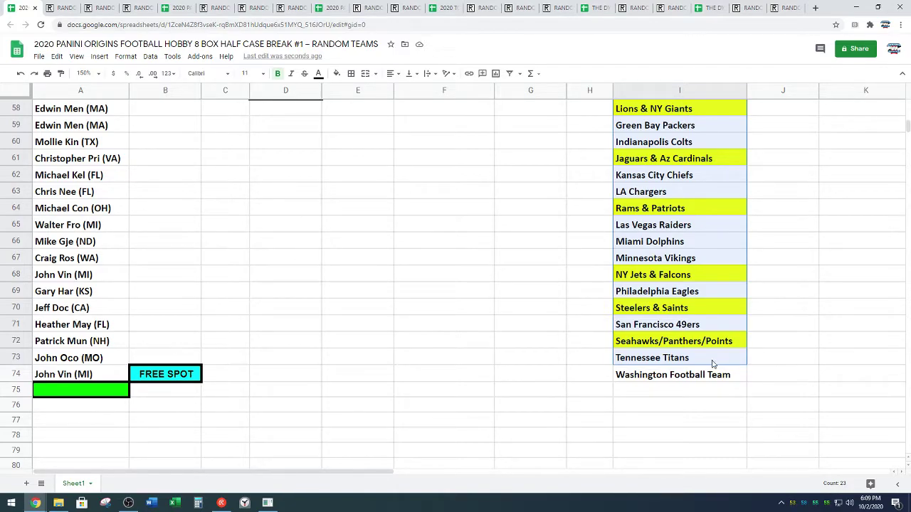
left_click_drag(712, 363, 710, 373)
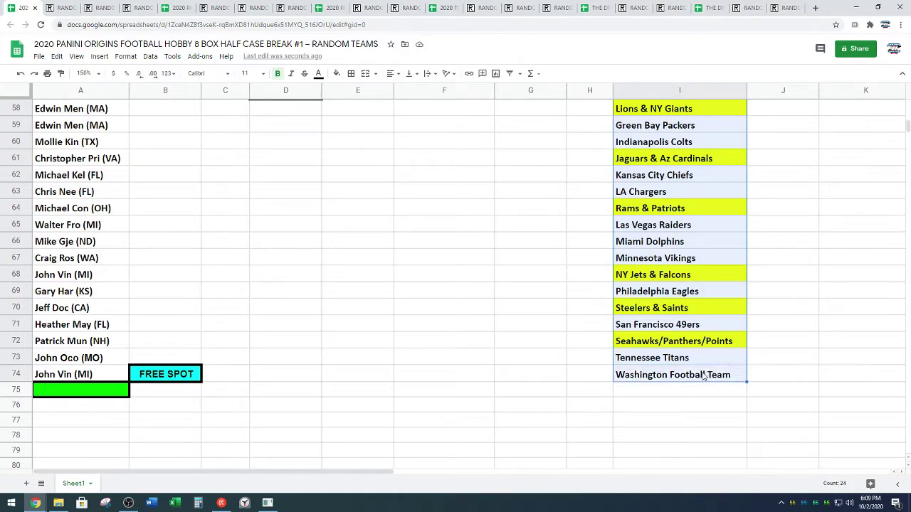
key("ctrl+c")
scroll(498, 328, "up", 5)
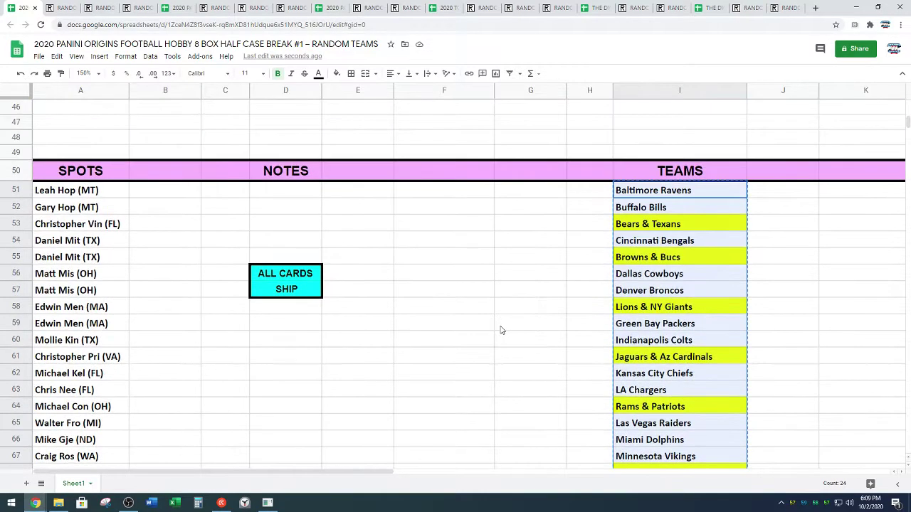
Switch to the third, empty RANDOM.ORG List Randomizer page and paste the 24 teams as its list items.
left_click(135, 7)
scroll(195, 279, "down", 3)
right_click(198, 276)
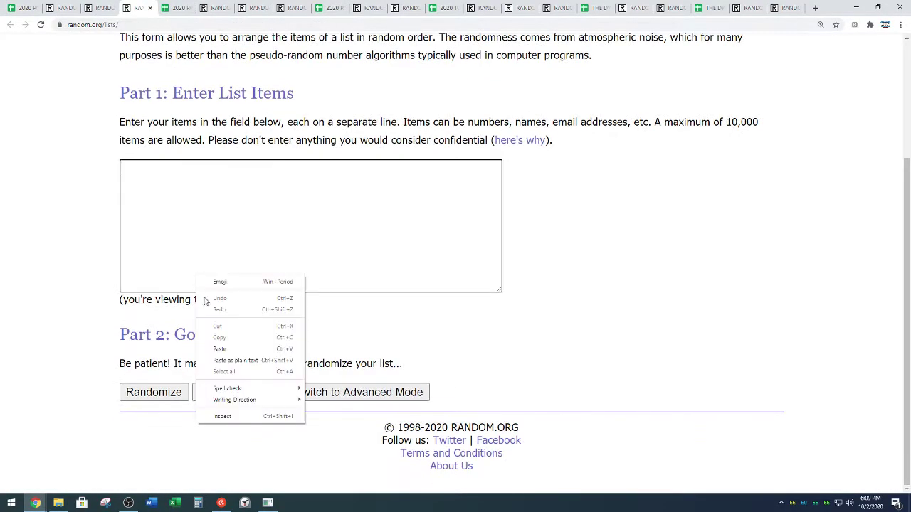
left_click(219, 349)
Randomize the 24-team list nine times.
left_click(160, 392)
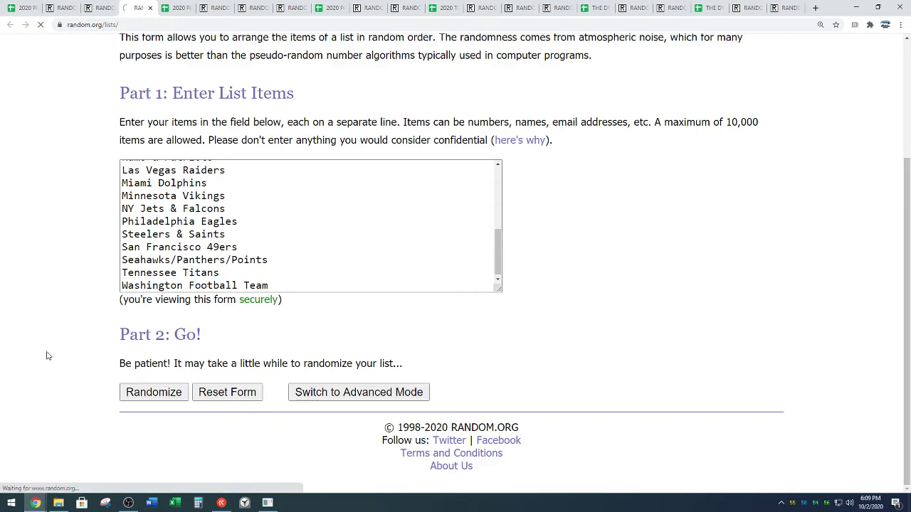
scroll(67, 354, "down", 3)
left_click(141, 392)
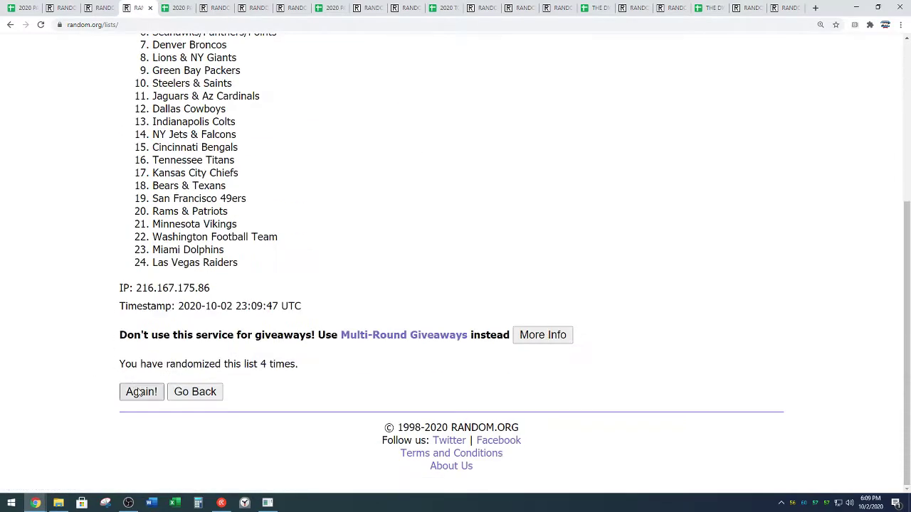
left_click(141, 394)
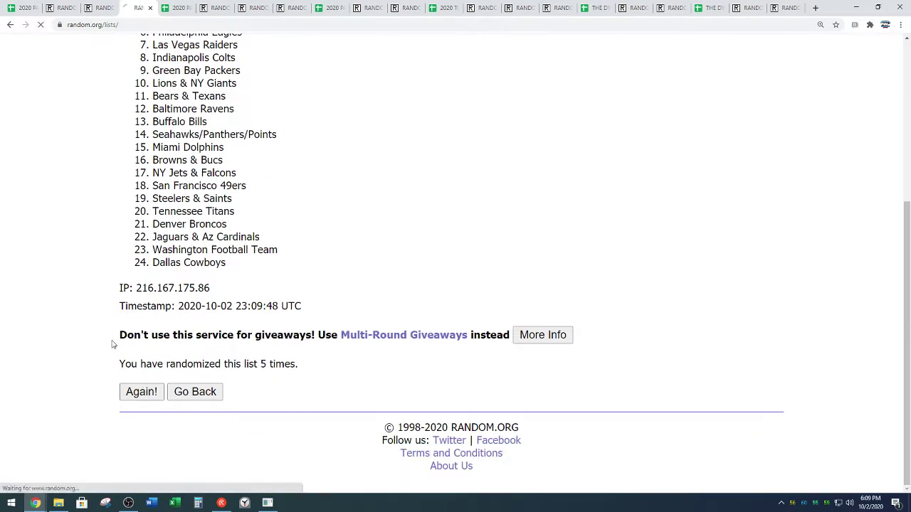
left_click(142, 392)
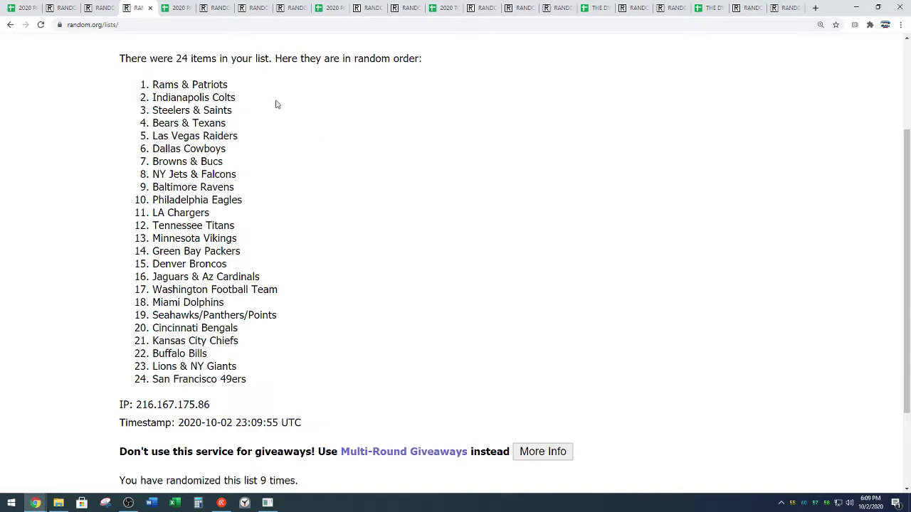
Copy all 24 teams from the final randomized list.
left_click_drag(152, 84, 263, 379)
right_click(200, 303)
left_click(214, 307)
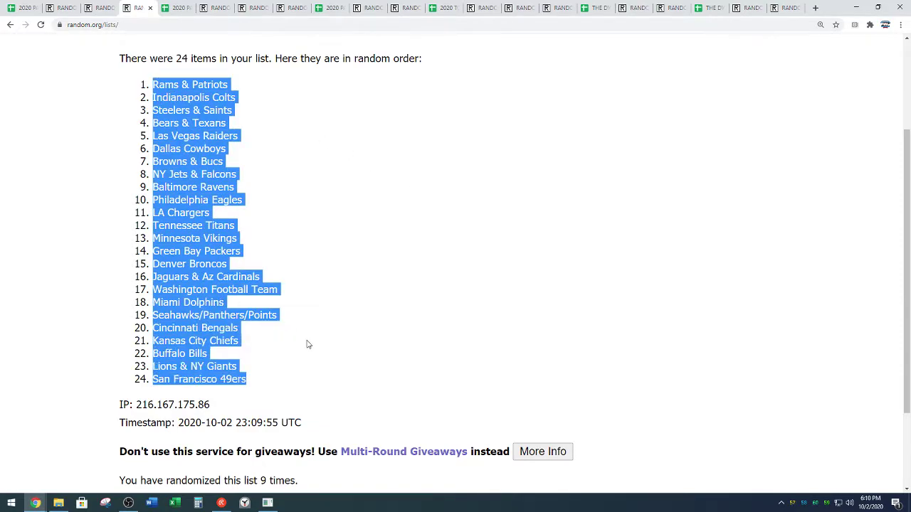
left_click(310, 345)
Check how many times the team list was randomized.
scroll(259, 383, "down", 2)
left_click_drag(259, 383, 355, 386)
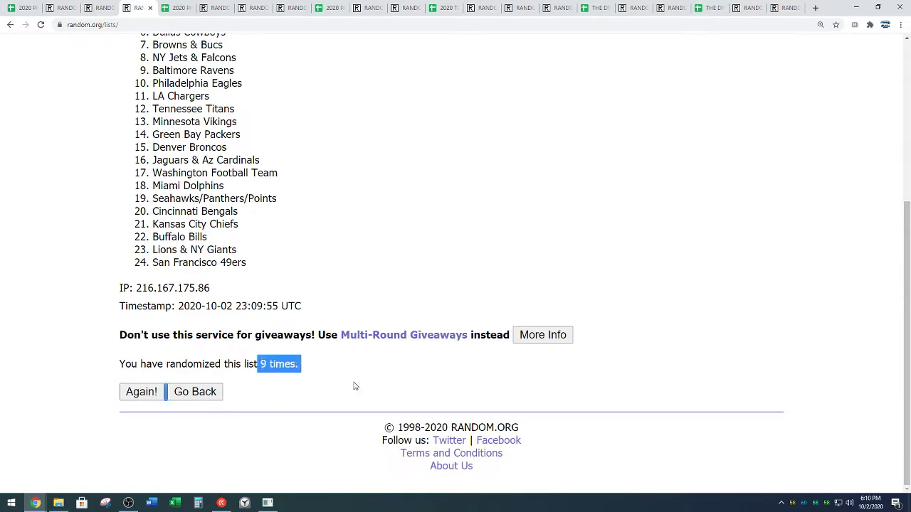
left_click(352, 318)
scroll(362, 292, "up", 2)
Return to the break spreadsheet, paste the randomized teams starting at B1, and adjust the widths of columns A and B to fit.
left_click(23, 8)
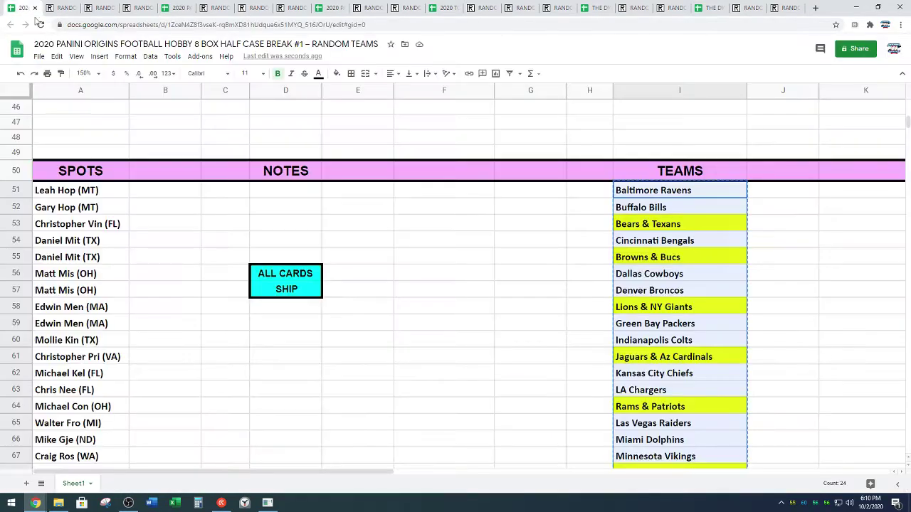
scroll(232, 369, "up", 15)
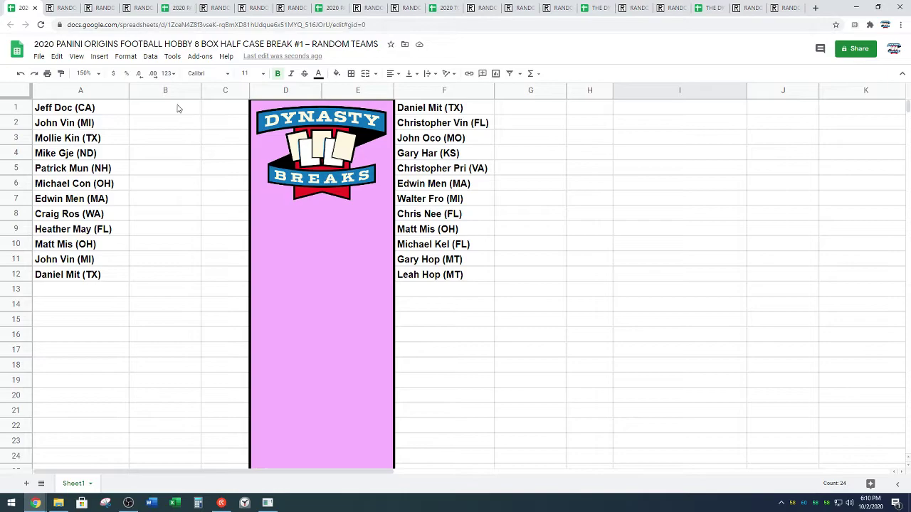
left_click(178, 108)
key("ctrl+v")
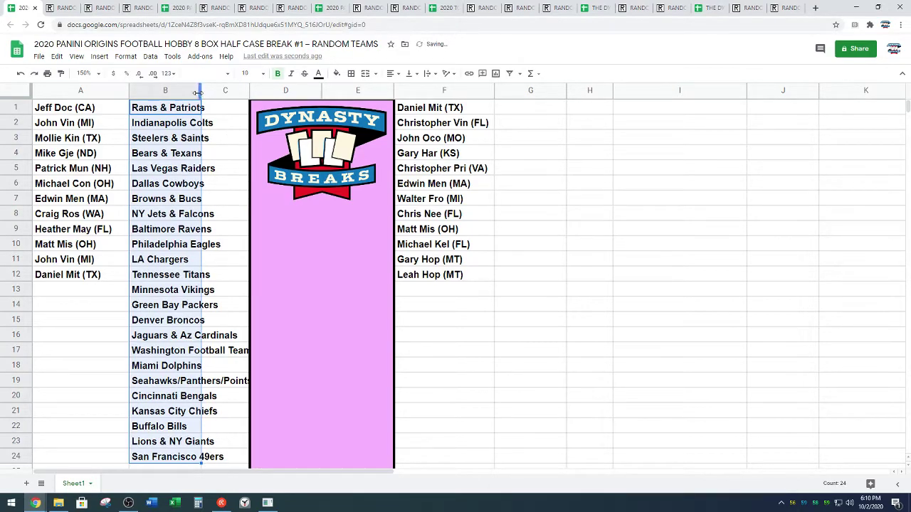
left_click_drag(200, 91, 260, 107)
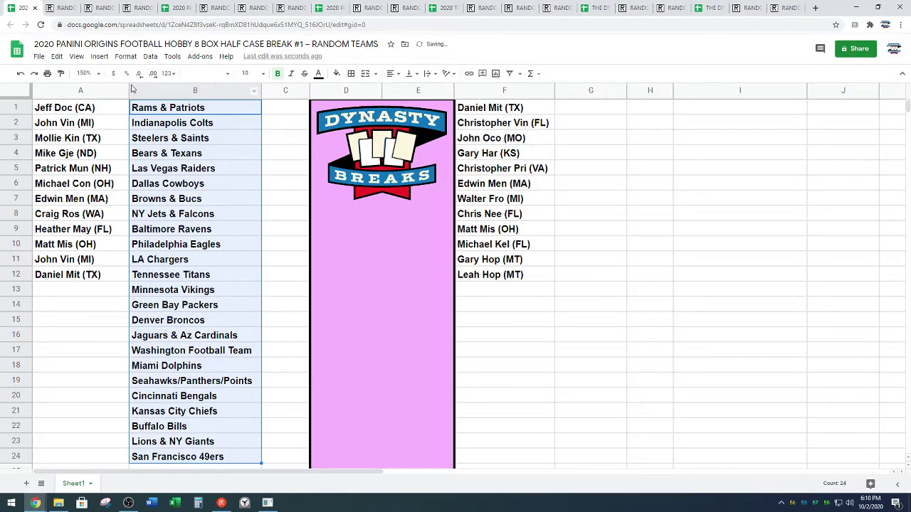
left_click_drag(131, 88, 121, 88)
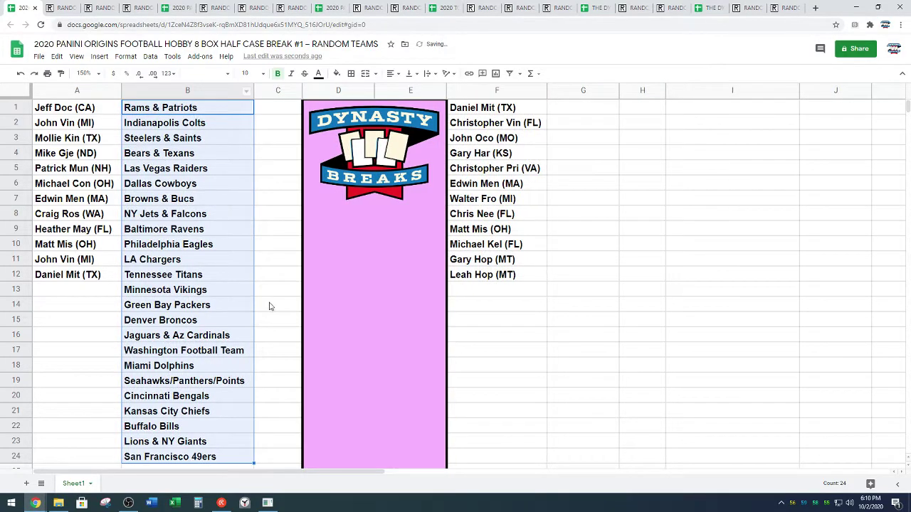
Move the last 12 teams from B13:B24 to column G, starting at G1, and widen column G to fit them.
scroll(269, 306, "down", 1)
left_click(265, 292)
left_click_drag(216, 258, 208, 435)
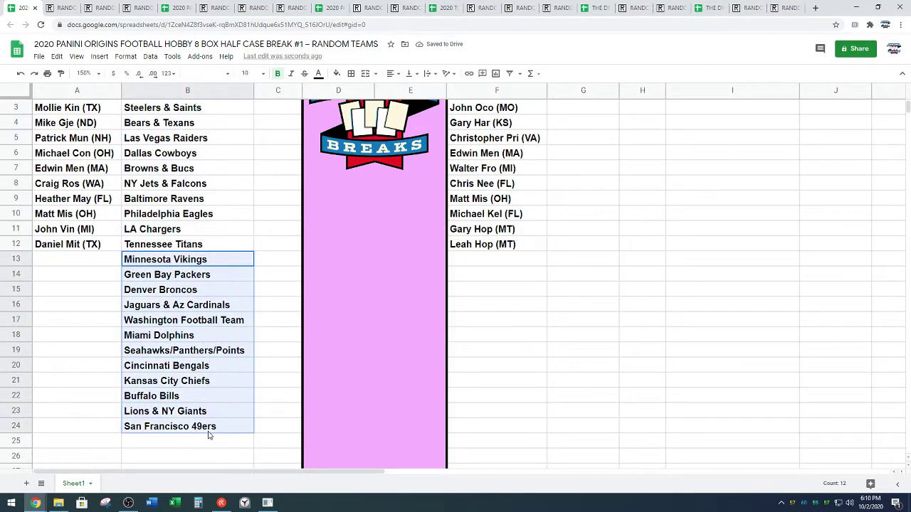
scroll(658, 337, "up", 1)
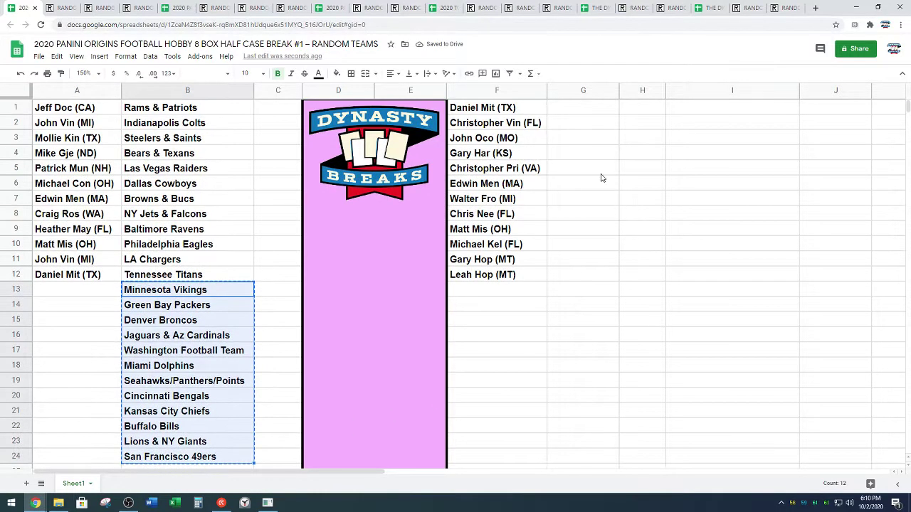
left_click(588, 114)
key("ctrl+v")
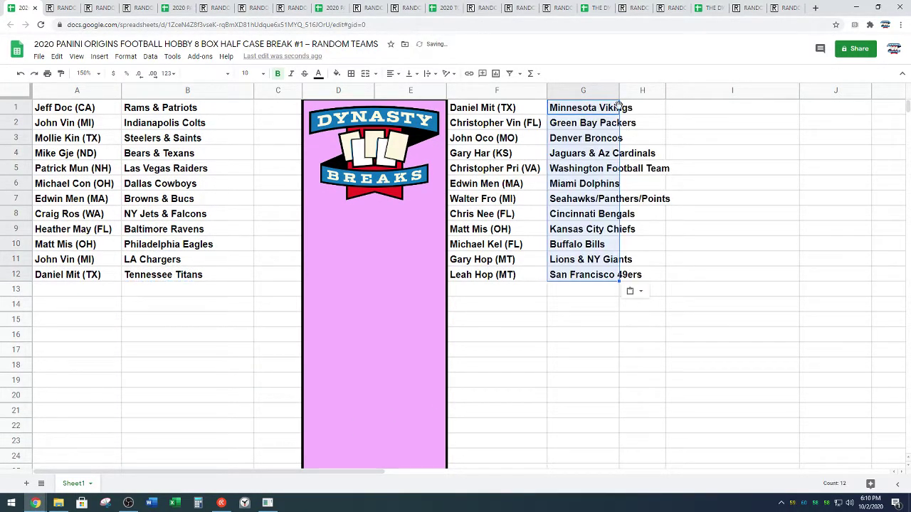
left_click_drag(619, 89, 678, 96)
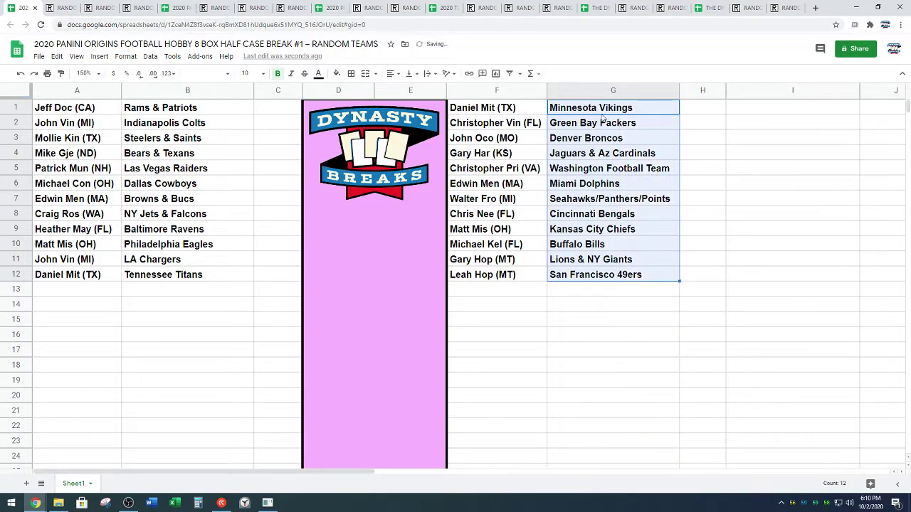
Narrow column B to fit its remaining team names and set the sheet zoom to 200%.
left_click(255, 91)
left_click_drag(254, 92, 230, 92)
left_click(798, 204)
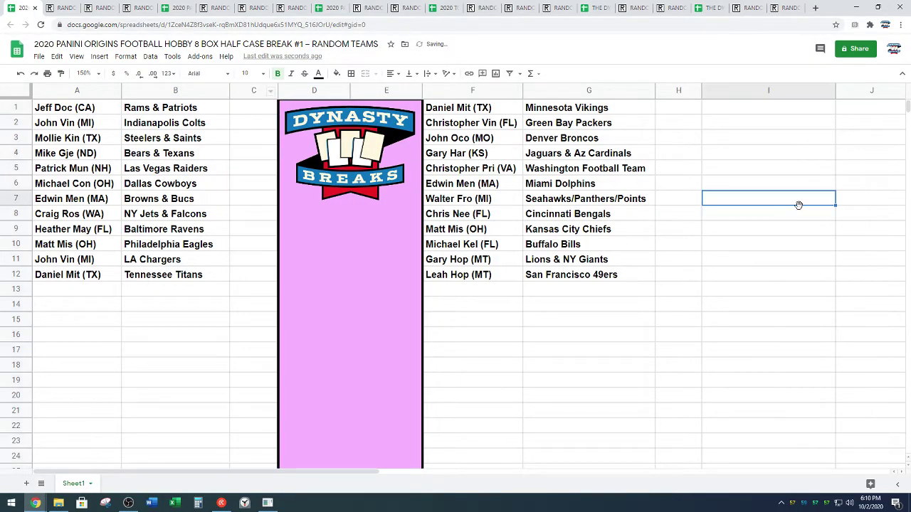
left_click(88, 74)
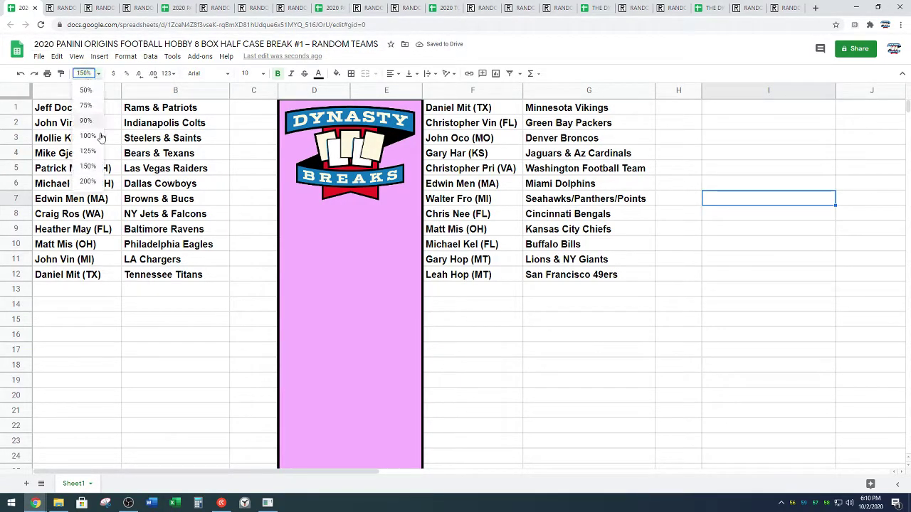
left_click(92, 180)
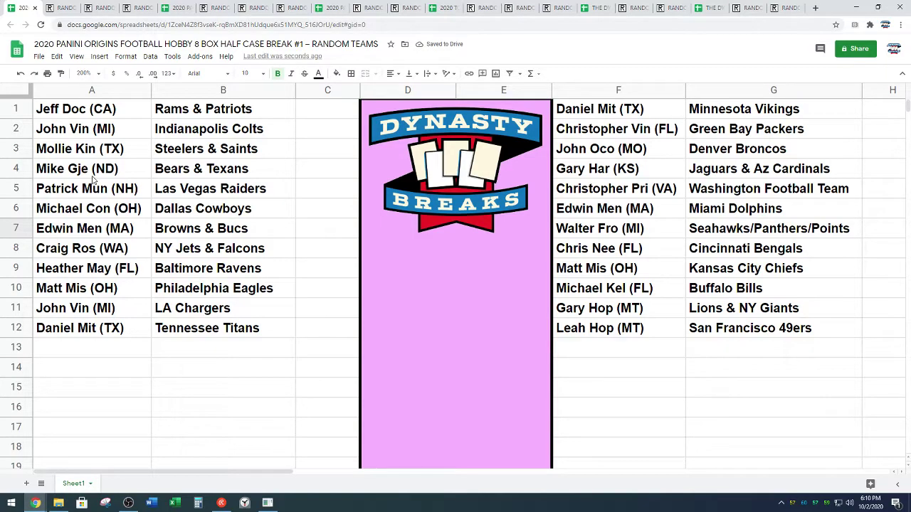